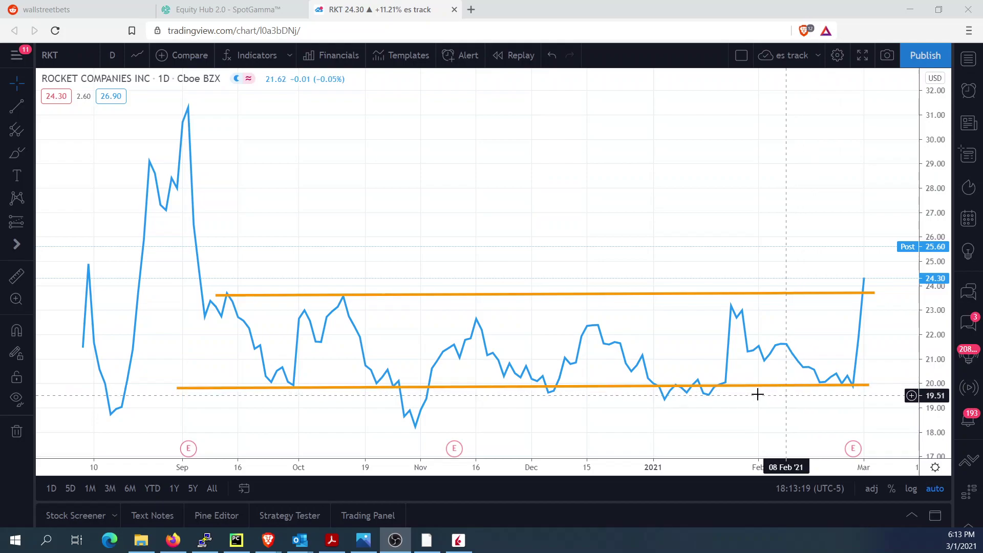
{"action": "left_click", "coordinate": [221, 6]}
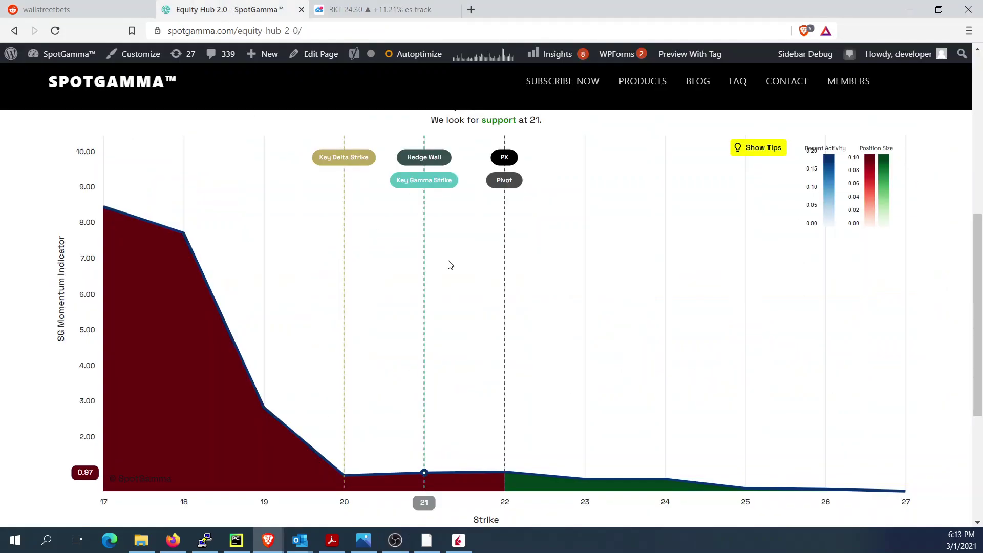
{"action": "scroll", "coordinate": [578, 347], "scroll_direction": "up", "scroll_amount": 2}
{"action": "scroll", "coordinate": [579, 347], "scroll_direction": "up", "scroll_amount": 3}
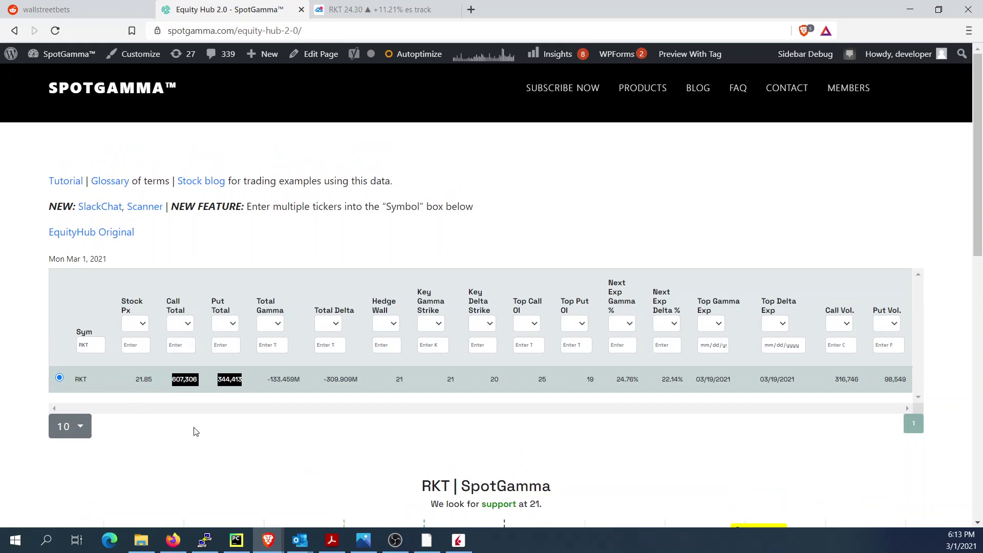
{"action": "scroll", "coordinate": [210, 384], "scroll_direction": "down", "scroll_amount": 1}
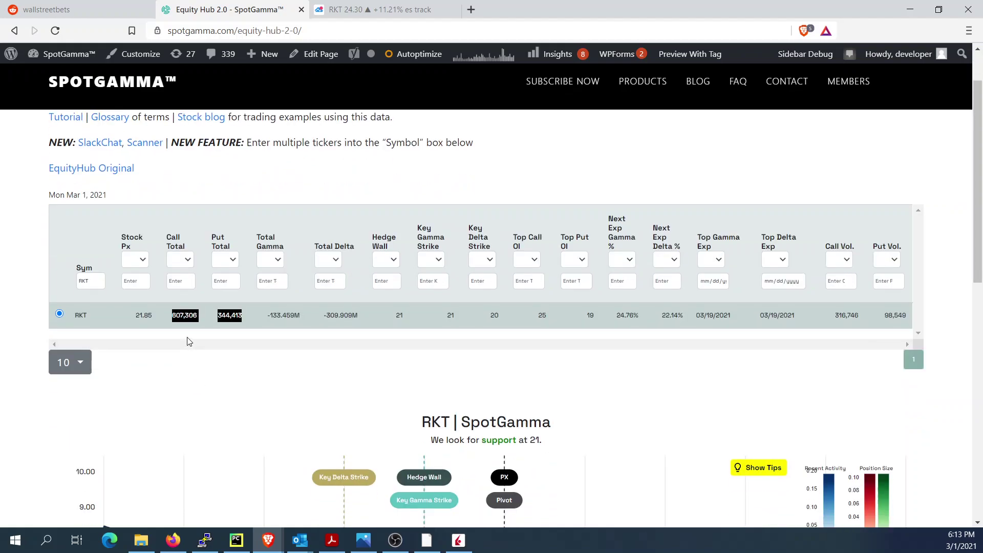
{"action": "left_click", "coordinate": [181, 317]}
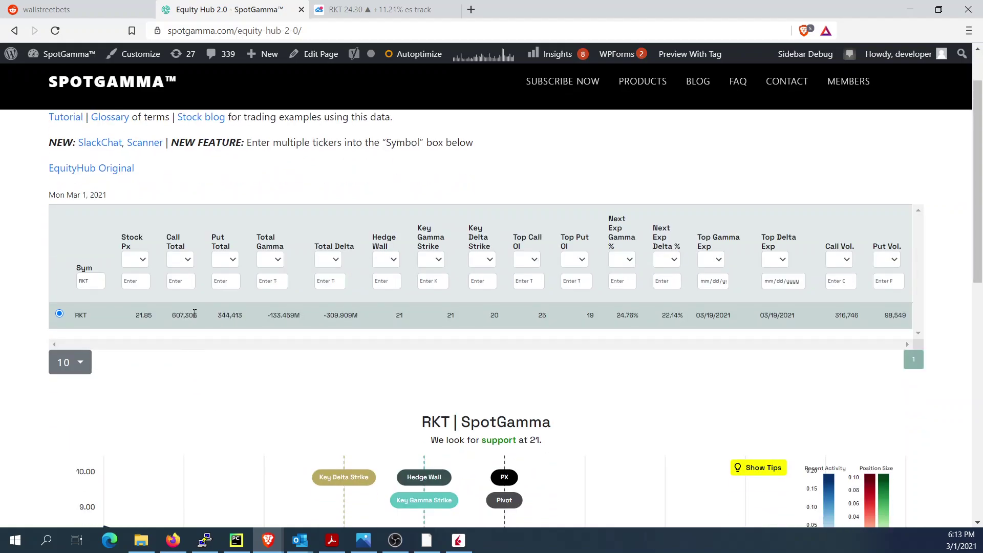
{"action": "left_click_drag", "start_coordinate": [219, 316], "coordinate": [241, 315]}
{"action": "scroll", "coordinate": [315, 367], "scroll_direction": "down", "scroll_amount": 1}
{"action": "scroll", "coordinate": [316, 365], "scroll_direction": "down", "scroll_amount": 3}
{"action": "scroll", "coordinate": [316, 365], "scroll_direction": "down", "scroll_amount": 1}
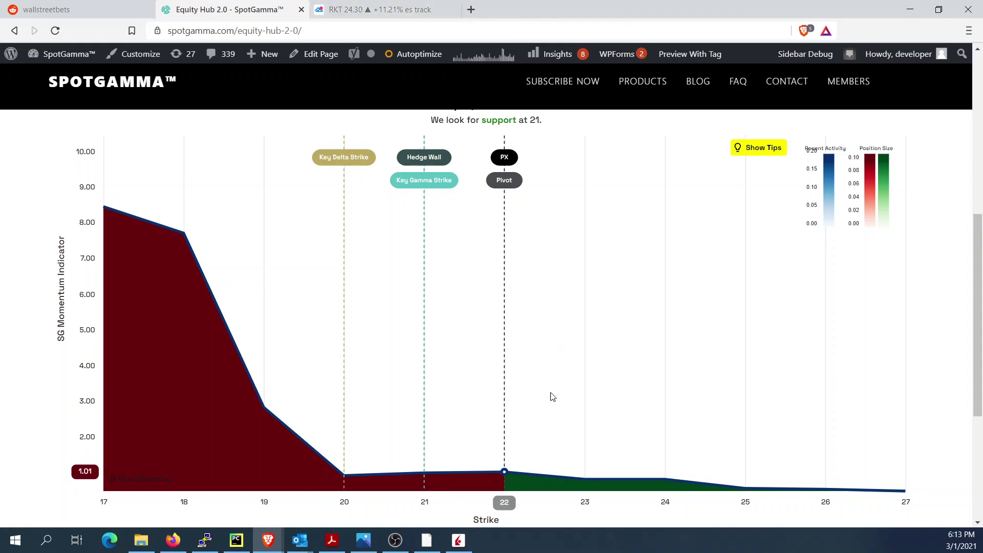
{"action": "mouse_move", "coordinate": [585, 480]}
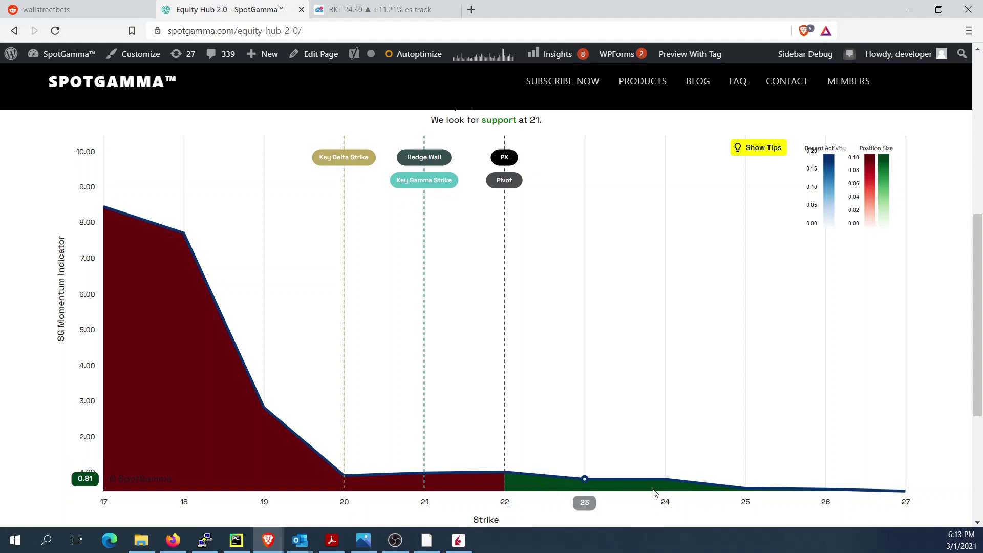
{"action": "scroll", "coordinate": [628, 374], "scroll_direction": "up", "scroll_amount": 2}
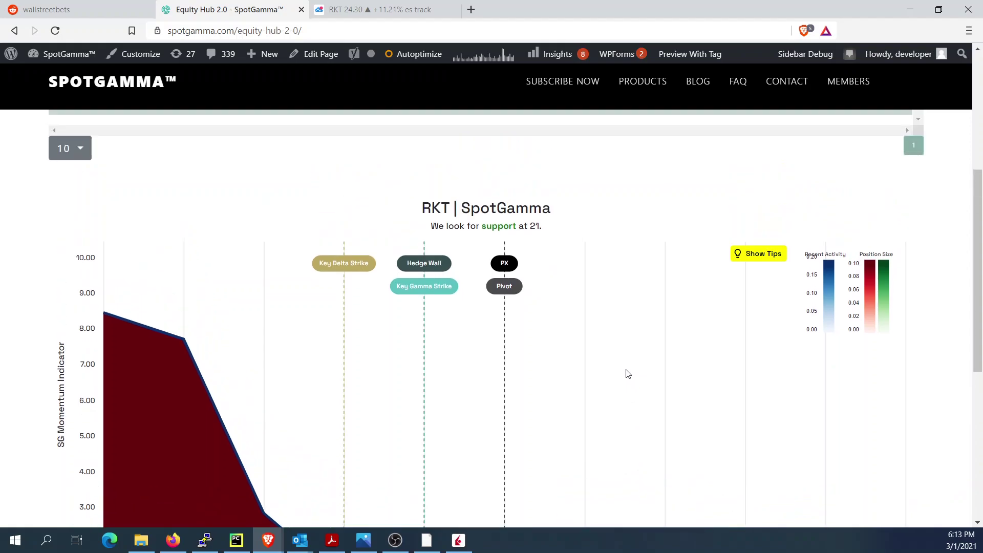
{"action": "scroll", "coordinate": [628, 374], "scroll_direction": "up", "scroll_amount": 1}
{"action": "scroll", "coordinate": [627, 373], "scroll_direction": "up", "scroll_amount": 1}
{"action": "scroll", "coordinate": [628, 374], "scroll_direction": "down", "scroll_amount": 5}
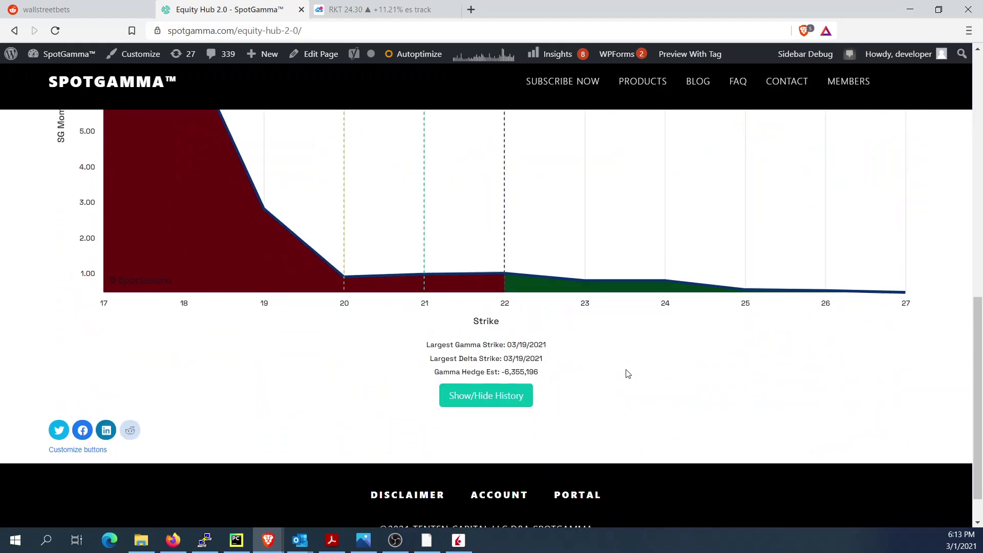
Reveal RKT's 5-Day History table and highlight the 03/01/2021 Top Call OI value
{"action": "left_click", "coordinate": [477, 348]}
{"action": "scroll", "coordinate": [741, 373], "scroll_direction": "down", "scroll_amount": 3}
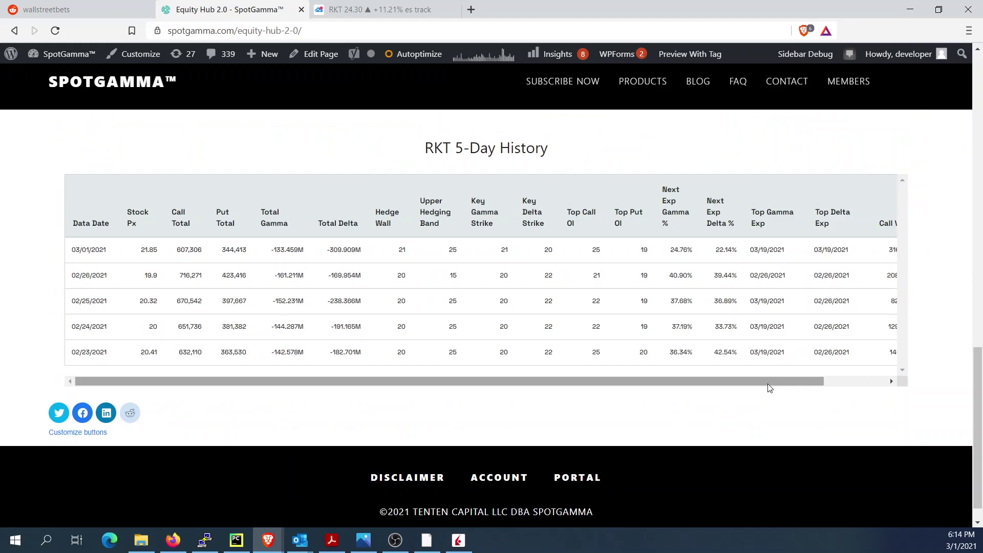
{"action": "left_click_drag", "start_coordinate": [771, 383], "coordinate": [861, 382]}
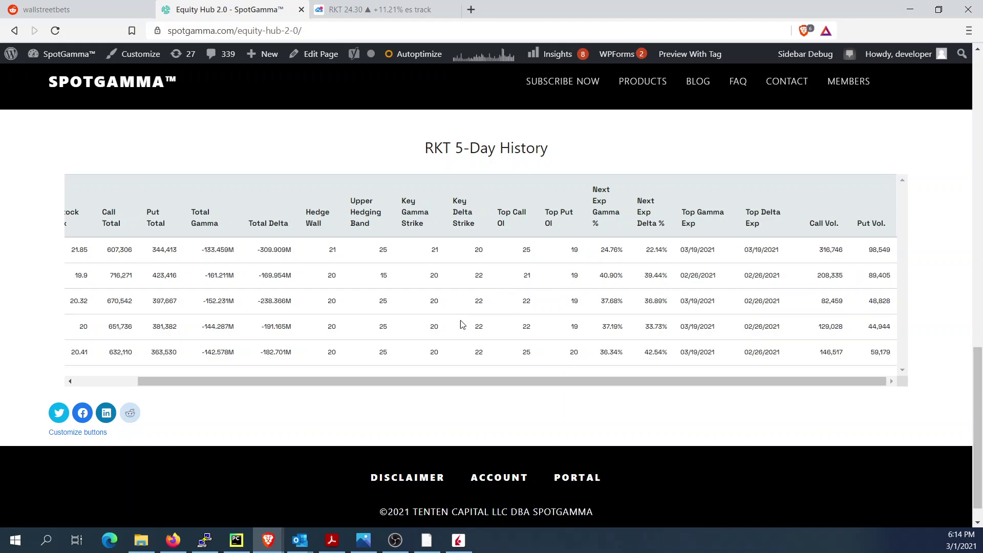
{"action": "double_click", "coordinate": [530, 253]}
Bring up Interactive Brokers' RKT option charts for skew, volume, open interest and IV
{"action": "left_click", "coordinate": [458, 540]}
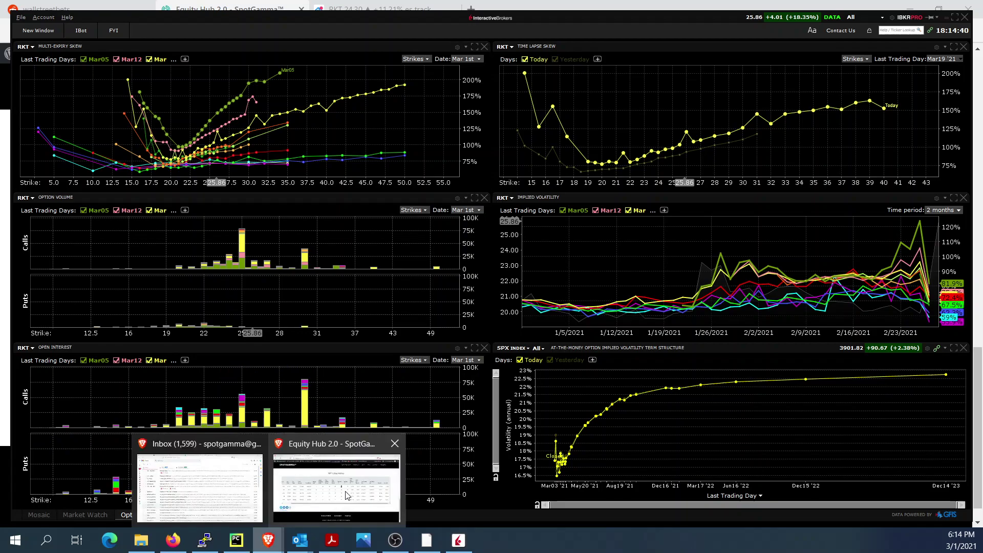
Return to the RKT TradingView daily chart and pan it to leave space past March
{"action": "left_click", "coordinate": [338, 476]}
{"action": "scroll", "coordinate": [435, 168], "scroll_direction": "up", "scroll_amount": 2}
{"action": "scroll", "coordinate": [434, 168], "scroll_direction": "up", "scroll_amount": 3}
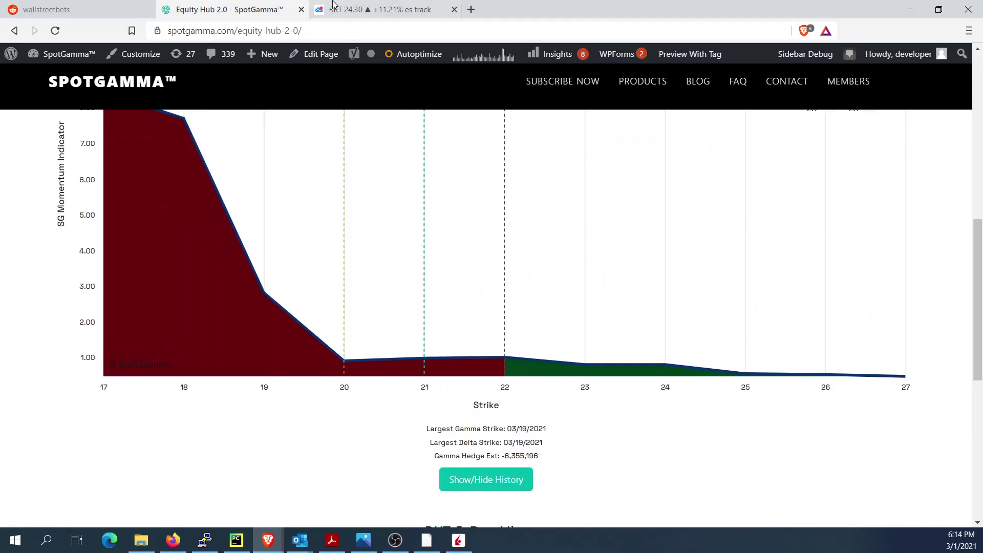
{"action": "left_click", "coordinate": [369, 9]}
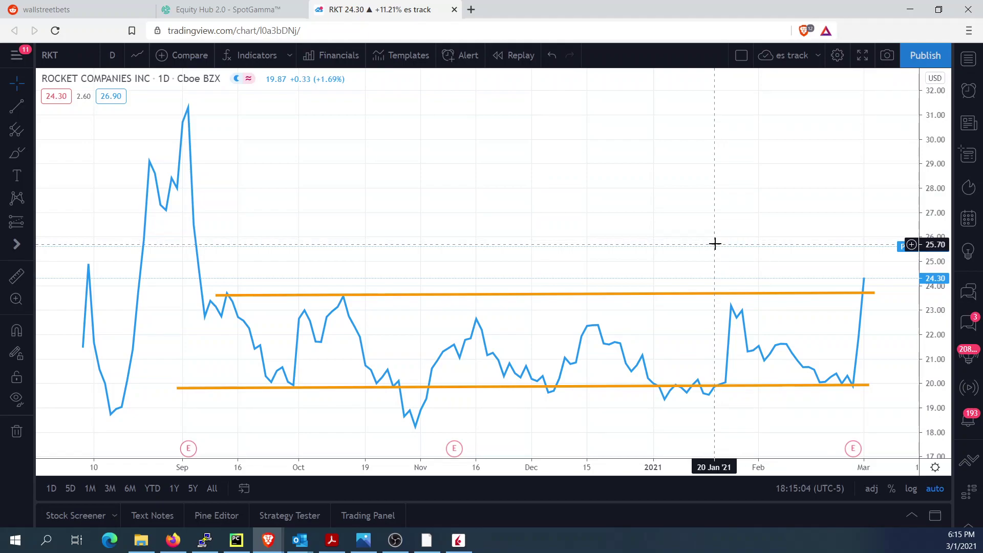
{"action": "mouse_move", "coordinate": [739, 265]}
{"action": "left_mouse_down"}
{"action": "mouse_move", "coordinate": [575, 266]}
{"action": "mouse_move", "coordinate": [734, 268]}
{"action": "left_mouse_up"}
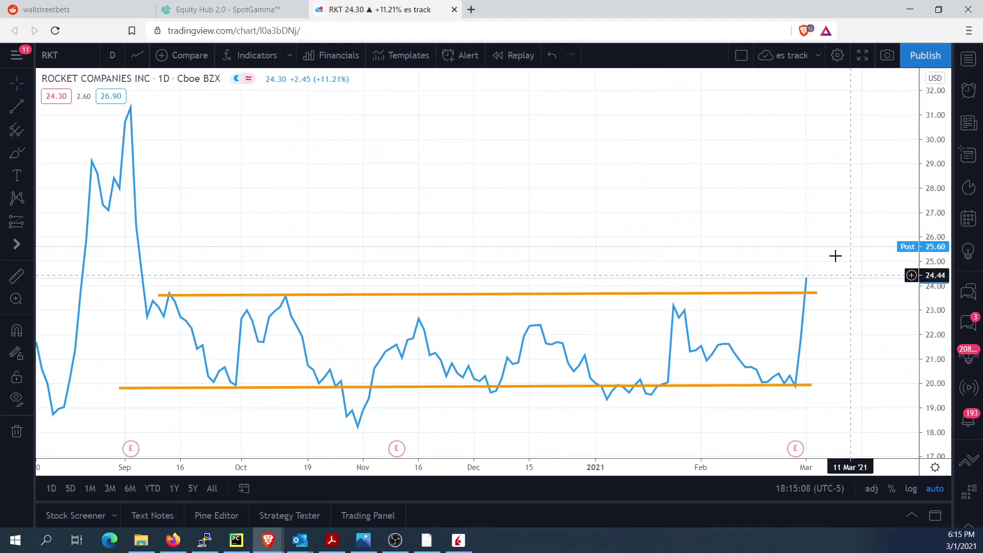